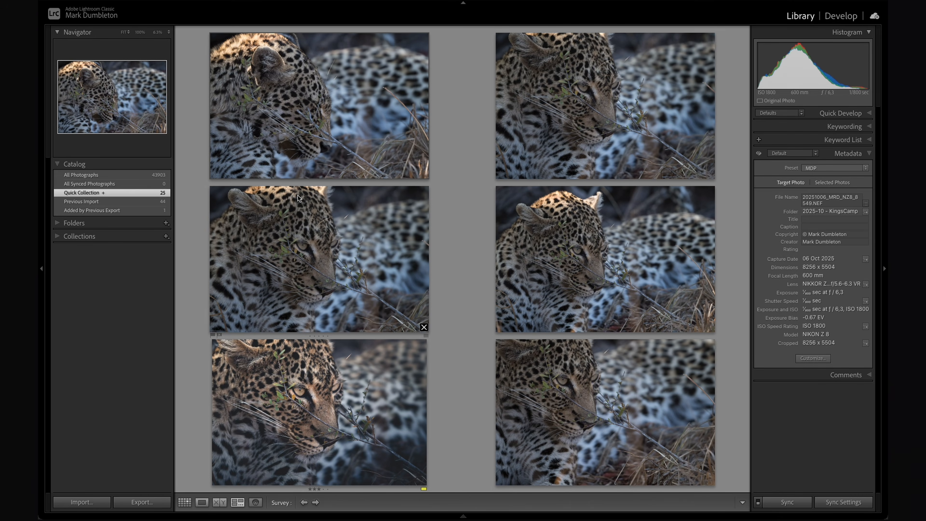
Open the edited leopard close-up from the six-photo survey, and survey it beside the unedited shot with the panels hidden.
left_click(308, 224)
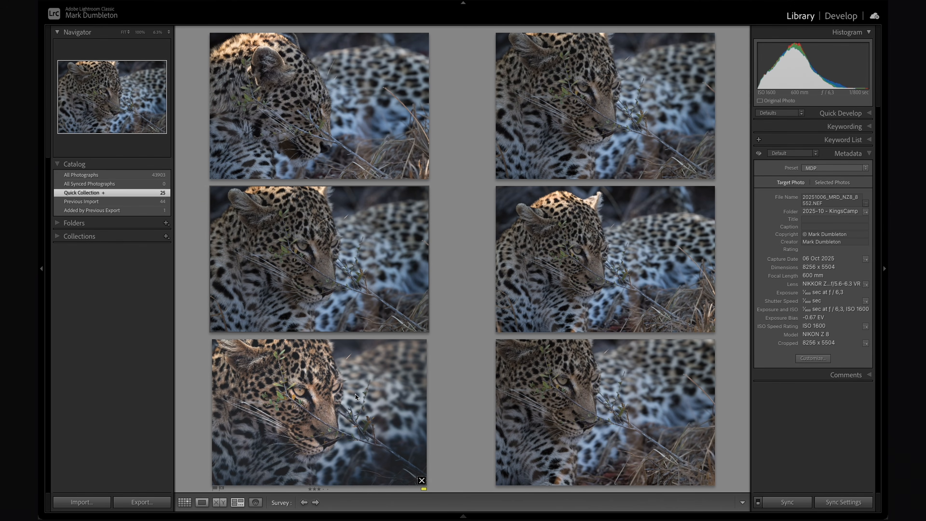
double_click(336, 389)
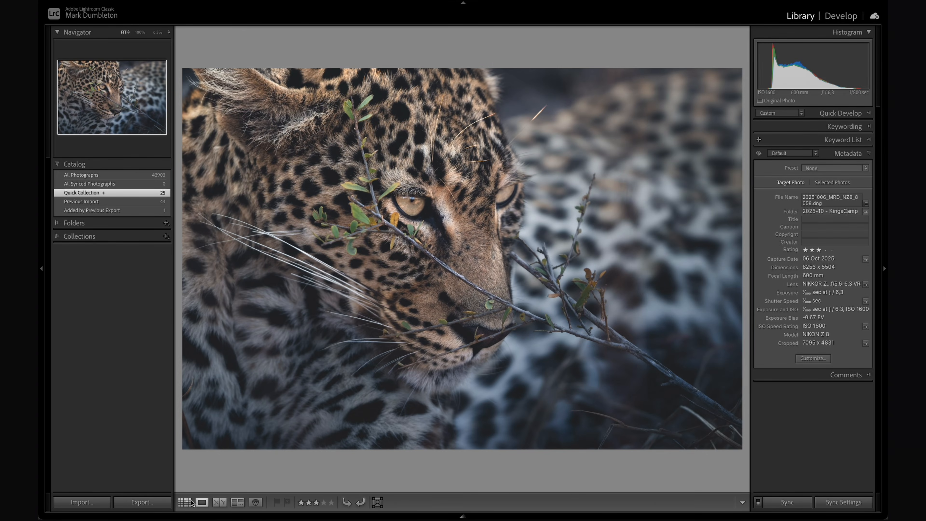
left_click(185, 502)
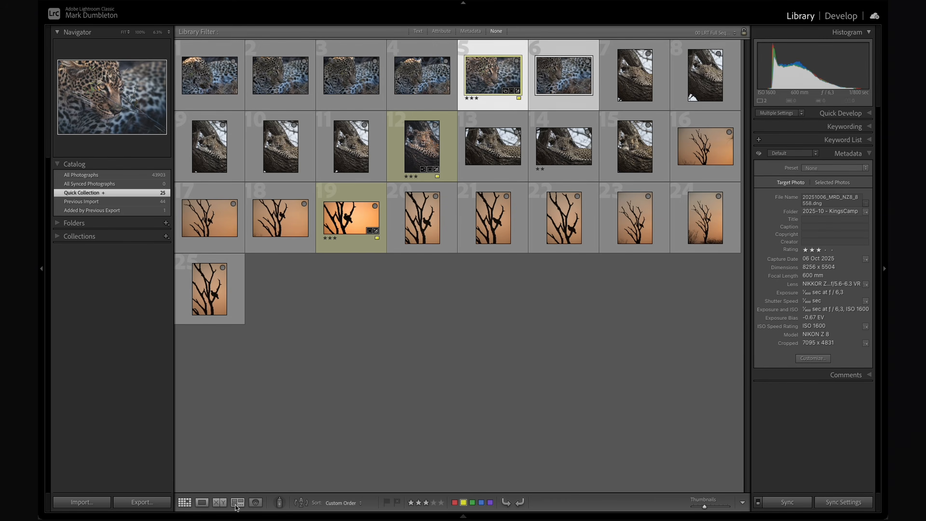
left_click(237, 503)
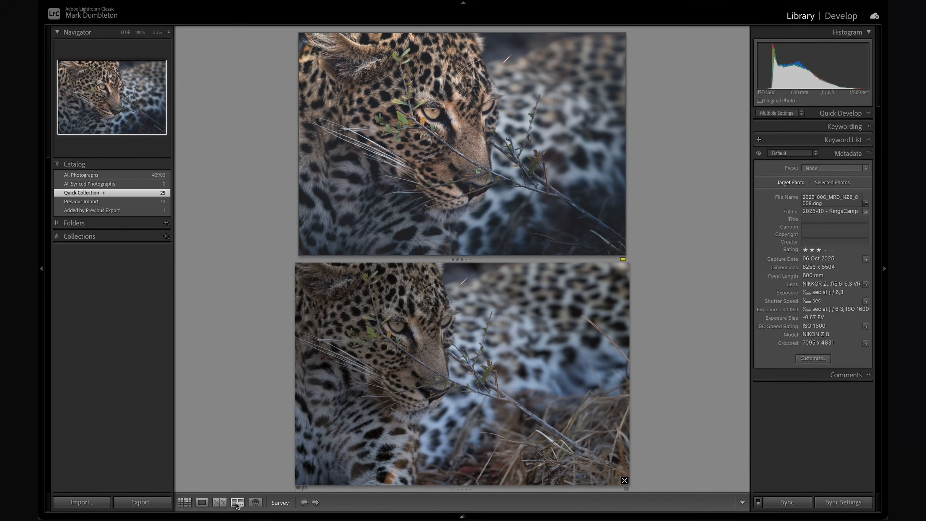
key("shift+Tab")
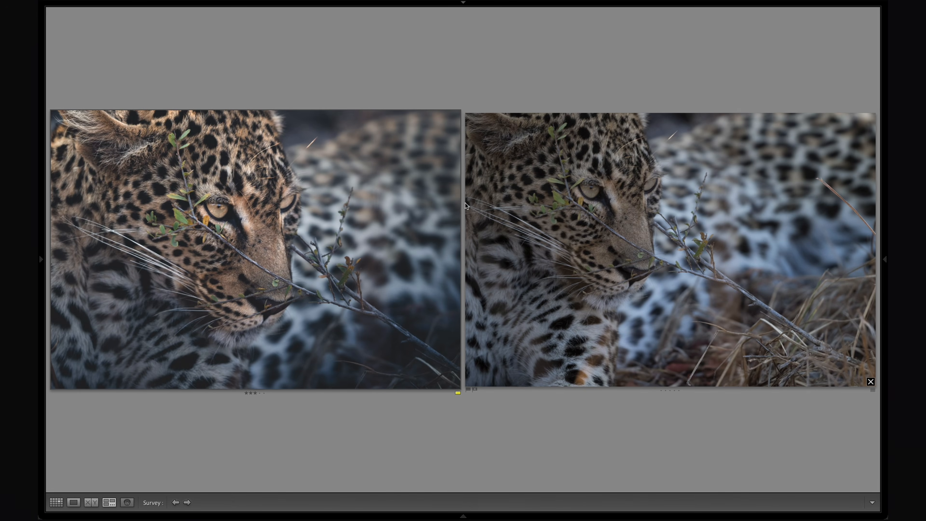
View the edited leopard close-up on its own, restore the panels and bring it into the Develop module.
double_click(267, 229)
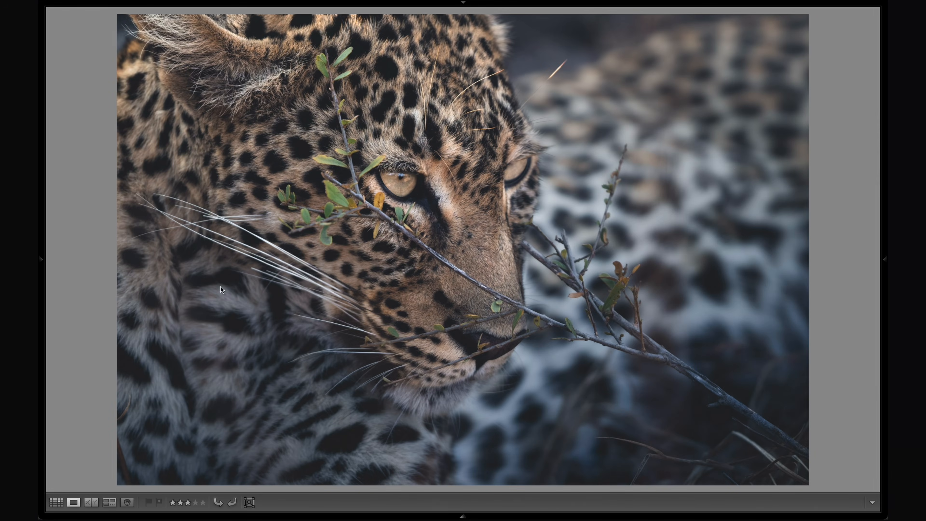
key("shift+Tab")
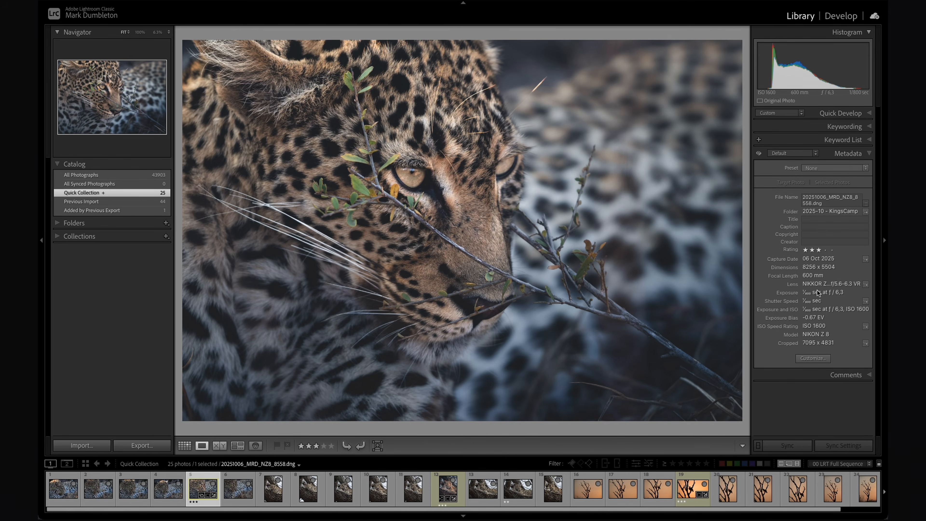
left_click(841, 16)
Adjust the crop of the leopard close-up by moving its lower-right corner, and apply the crop.
key("r")
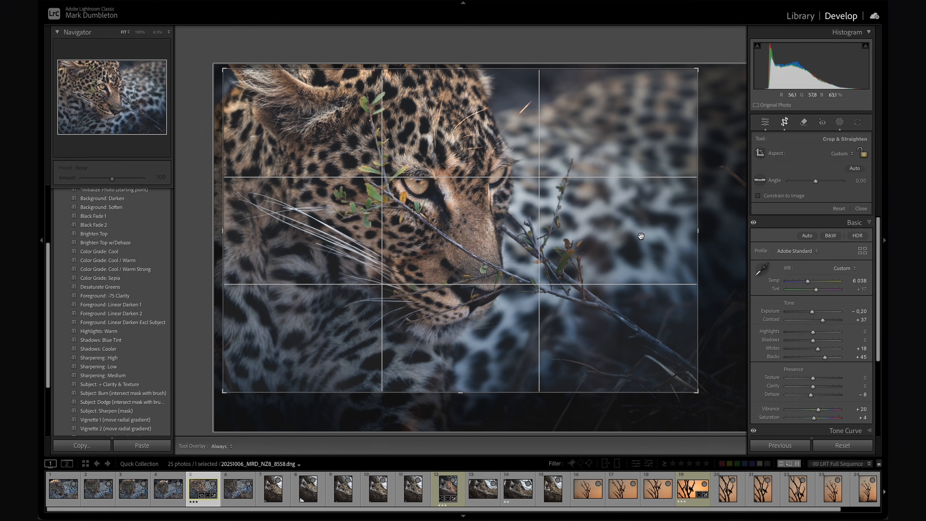
key("super+equal")
left_click_drag(696, 391, 721, 421)
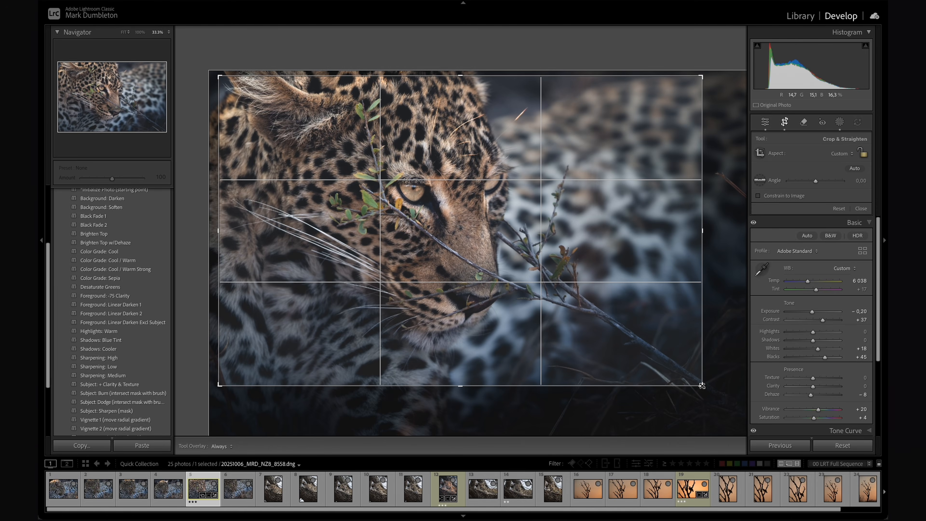
left_click_drag(702, 385, 702, 407)
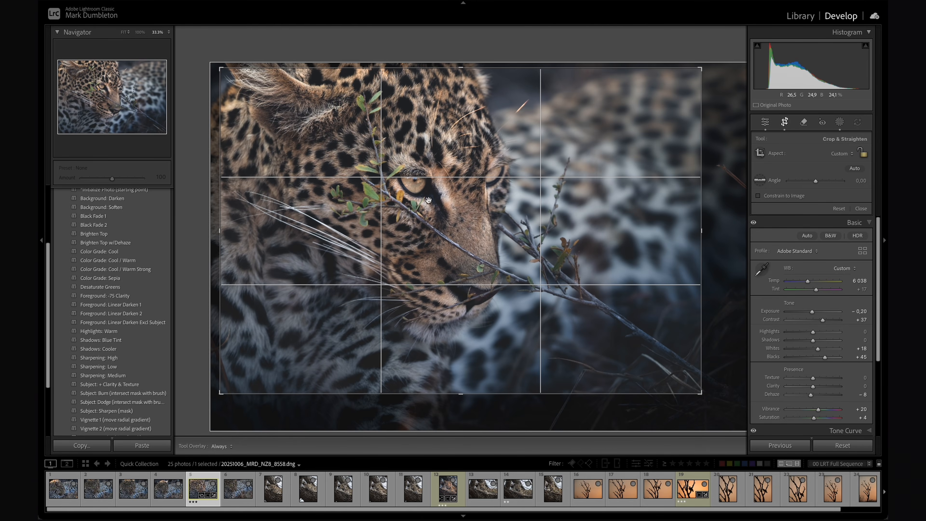
key("Return")
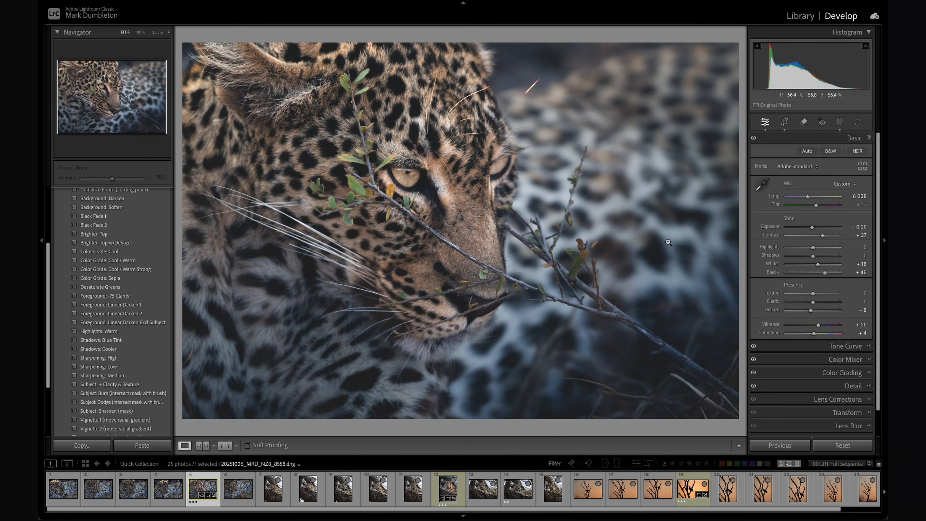
Compare the before and after versions of the leopard close-up, checking the eye, face, lower fur and background.
key("backslash")
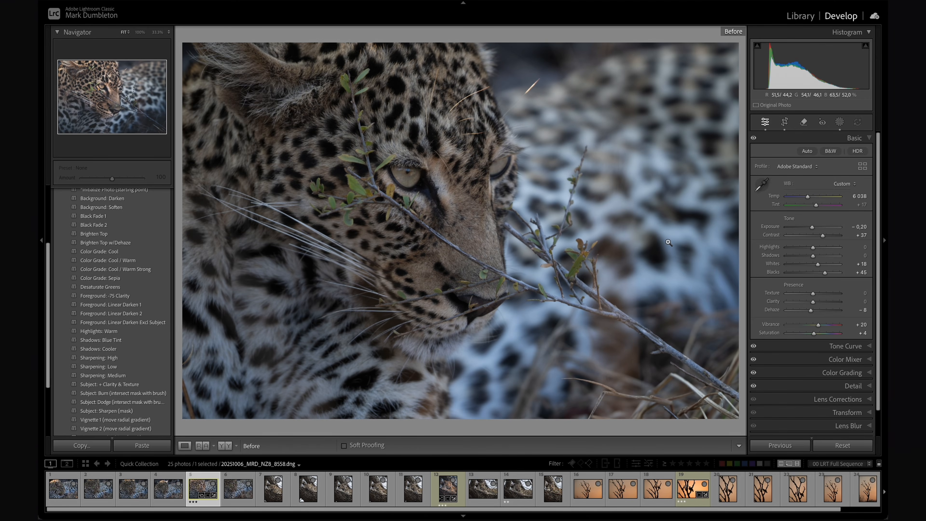
key("backslash")
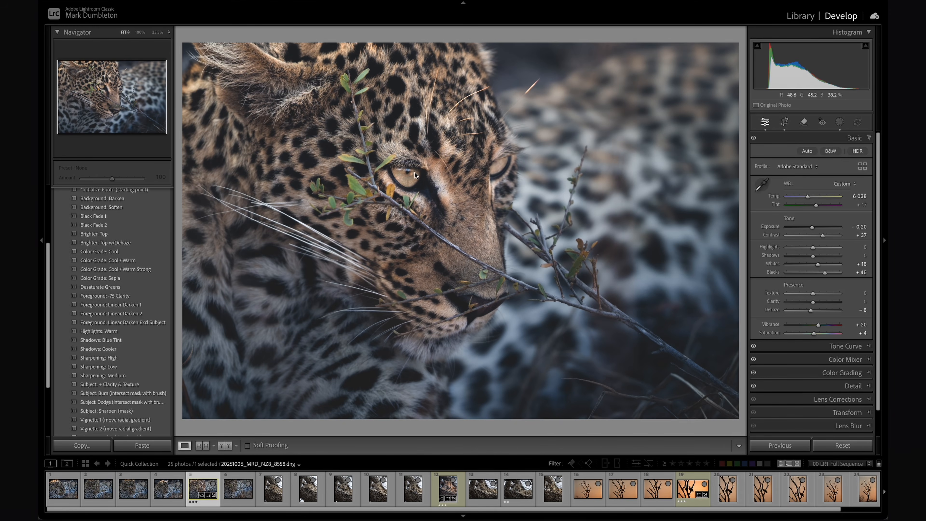
key("backslash")
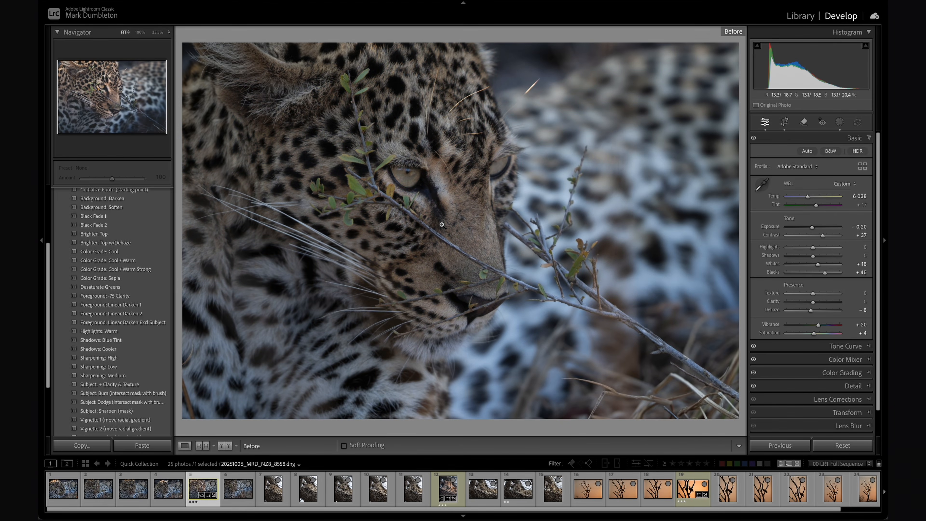
key("backslash")
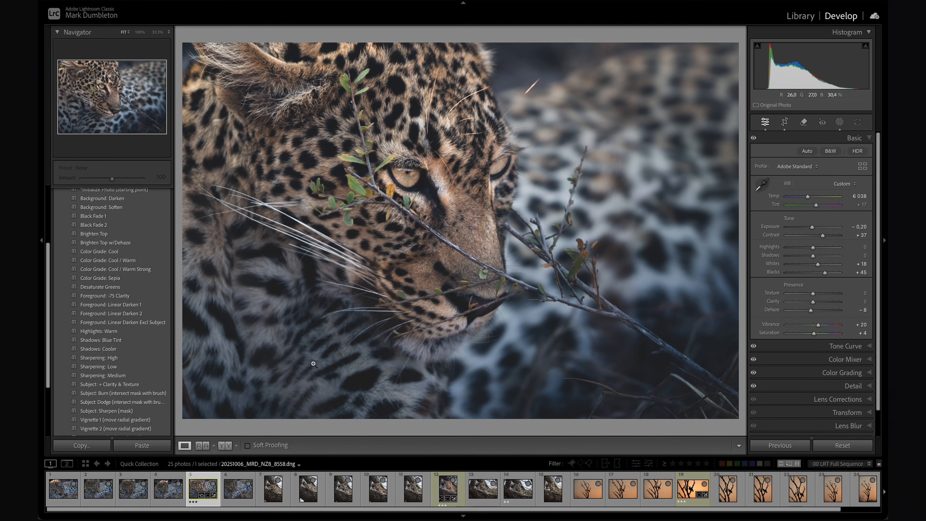
key("backslash")
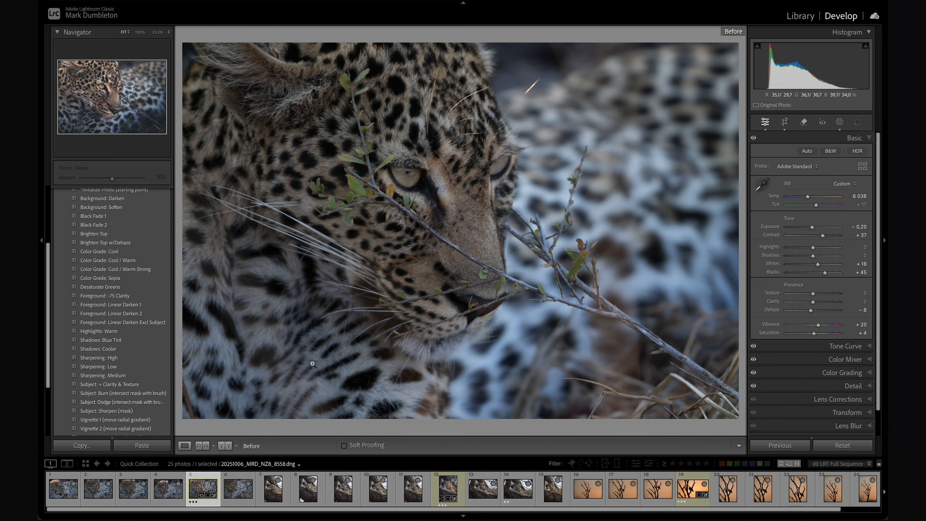
key("backslash")
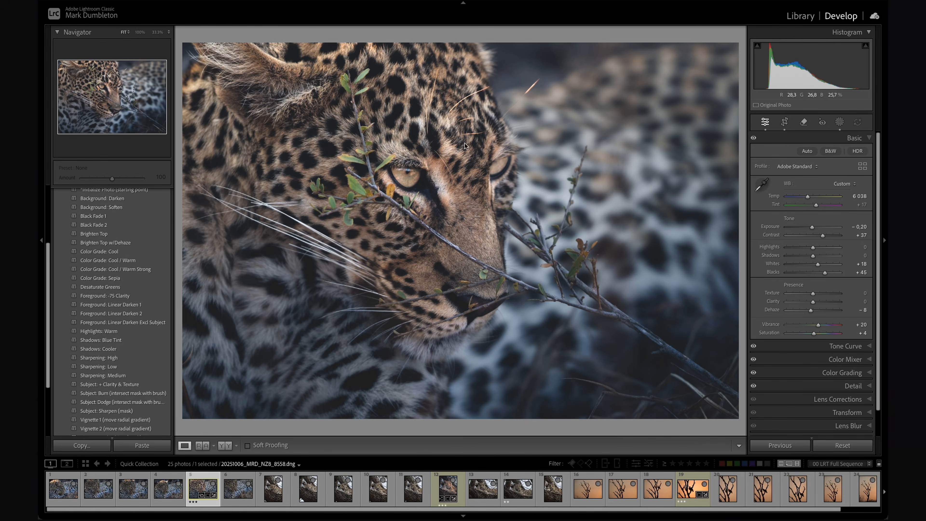
key("backslash")
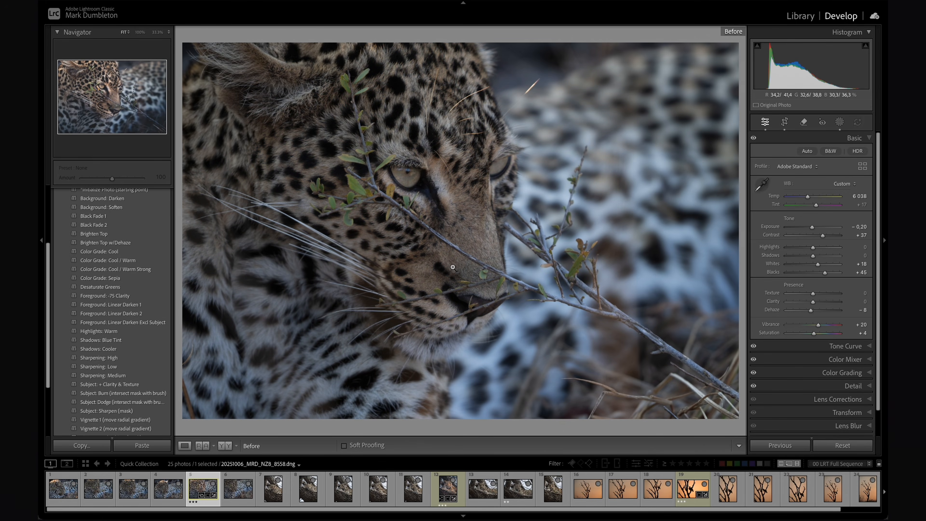
key("backslash")
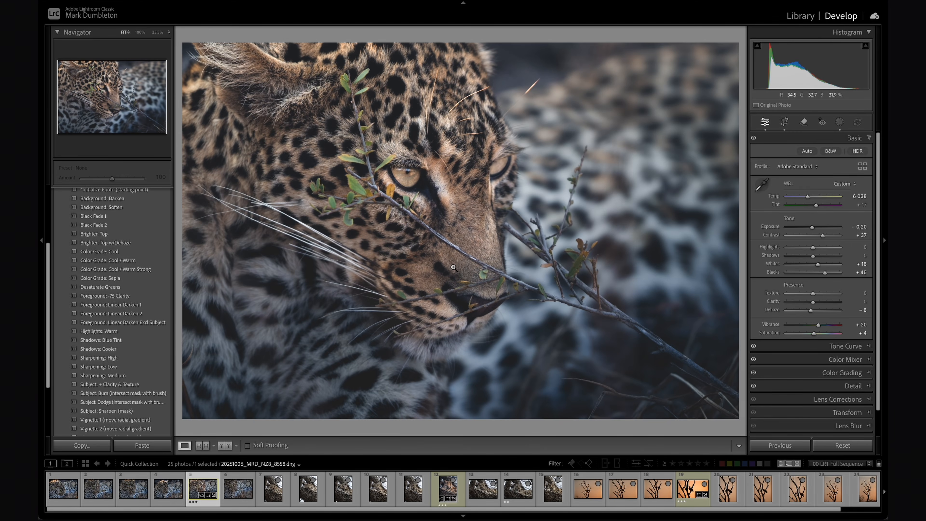
Examine the before version of the close-up at a much smaller zoom level, and return to the Fit view.
key("backslash")
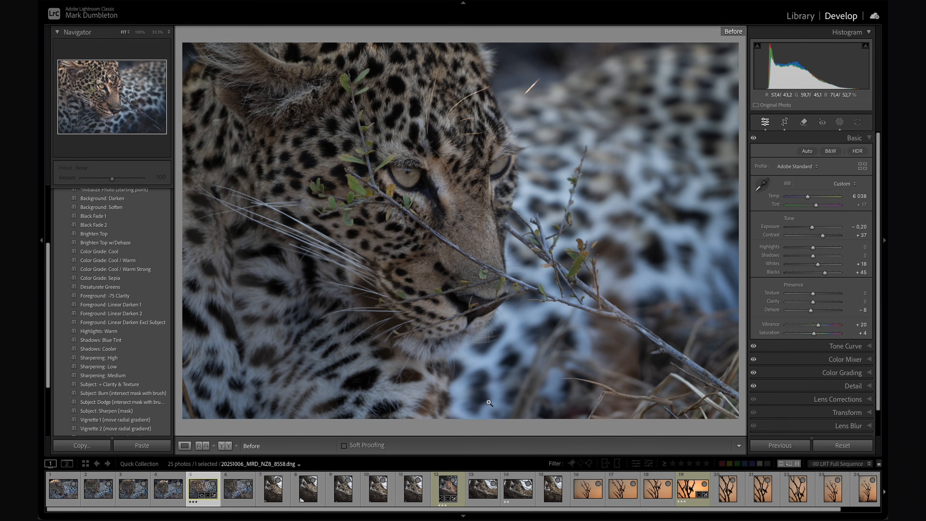
left_click(168, 32)
left_click(169, 34)
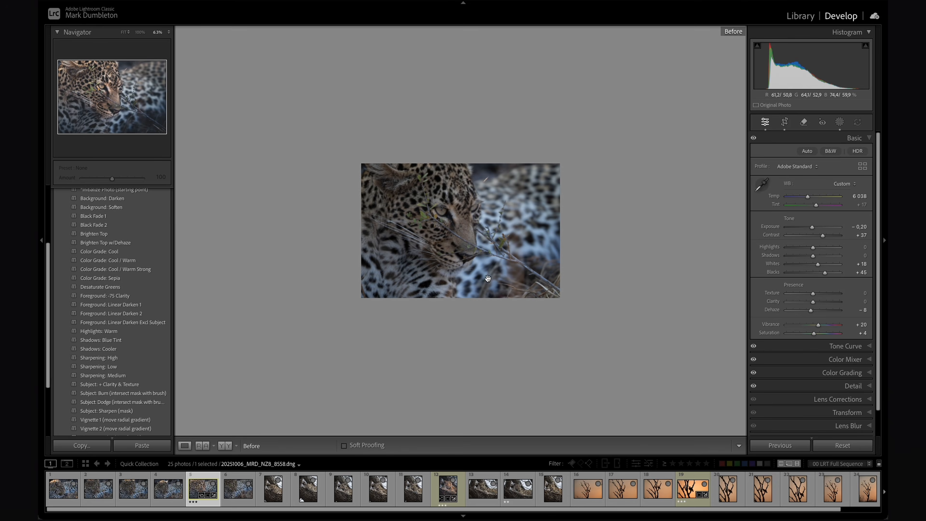
left_click(124, 33)
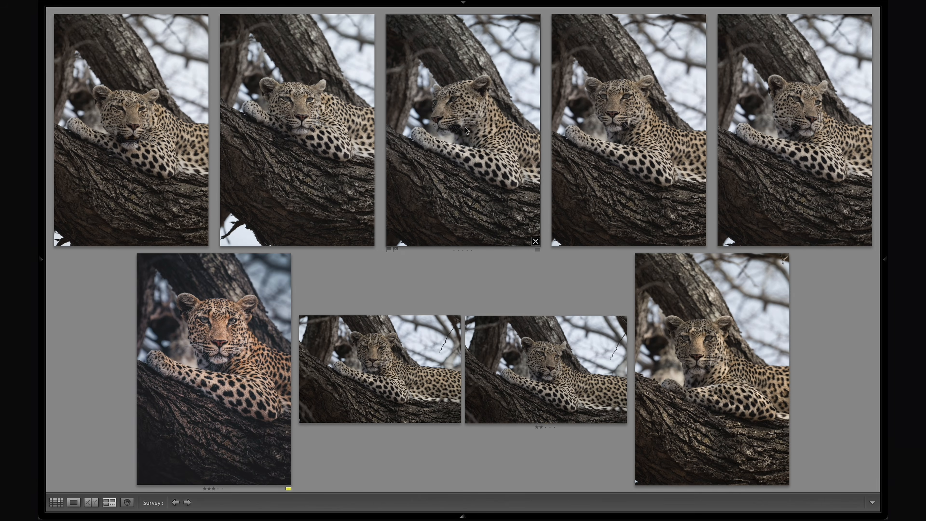
Open the edited upright portrait from the survey of tree leopard shots in Develop and show its crop overlay.
left_click(627, 111)
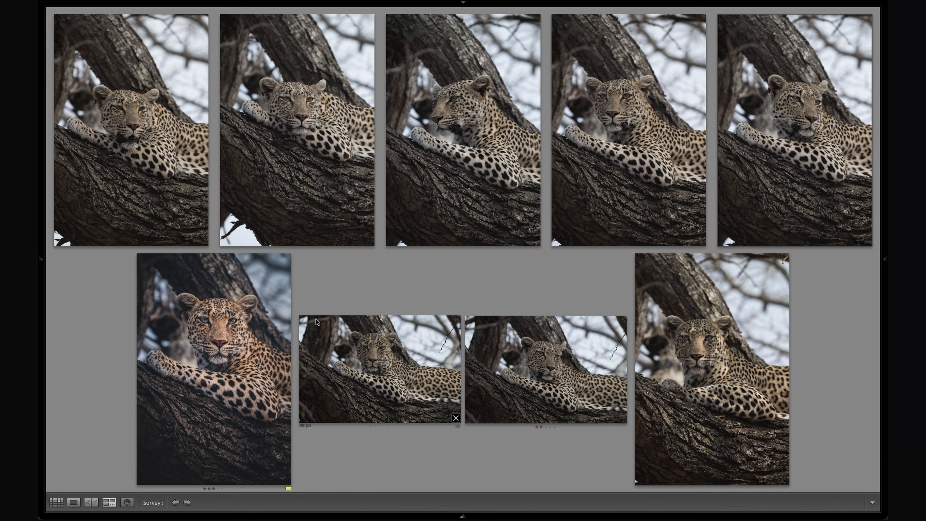
left_click(229, 361)
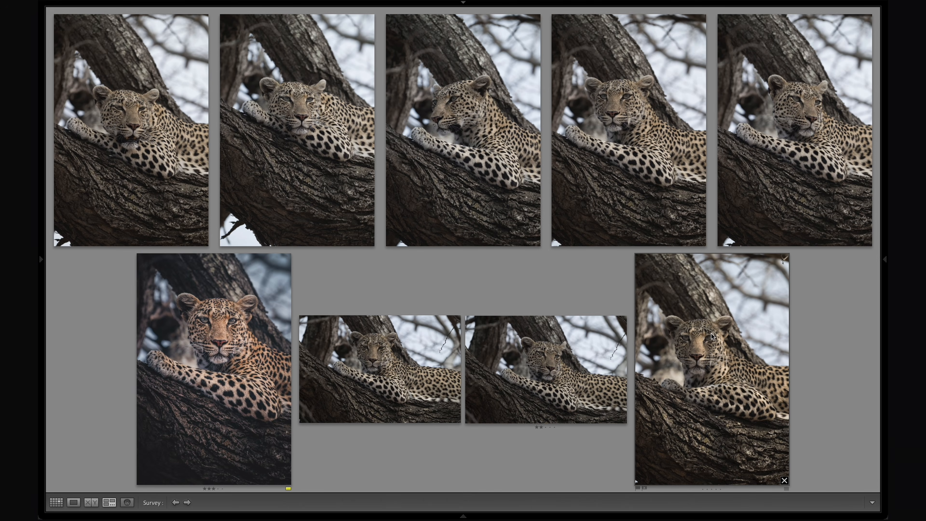
double_click(222, 334)
key("shift+Tab")
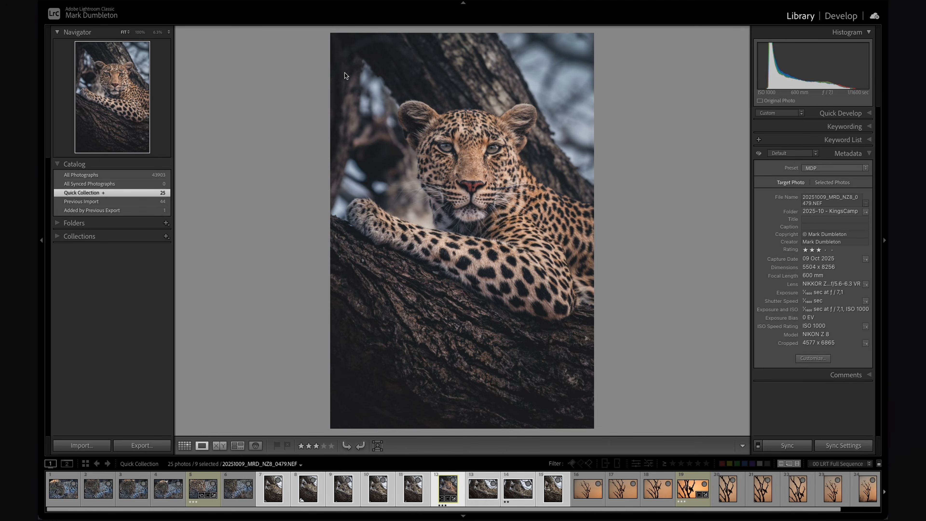
left_click(845, 15)
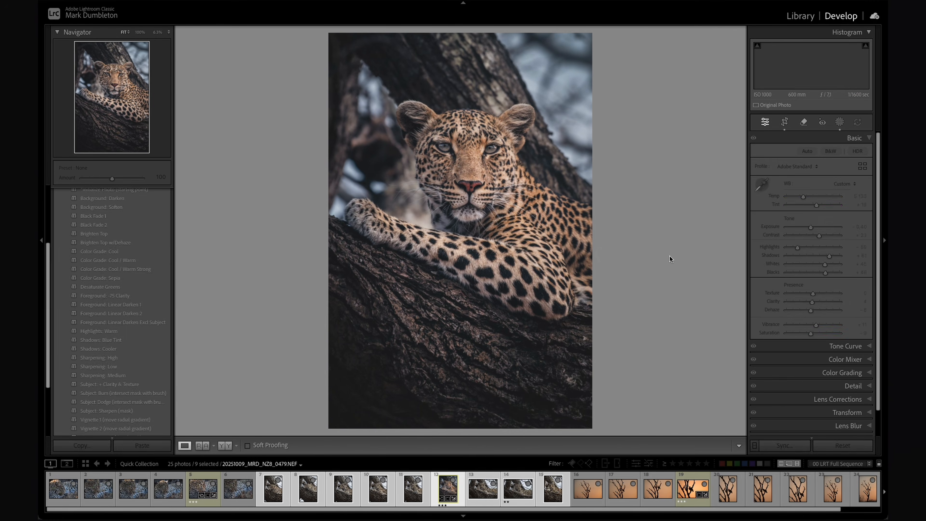
key("r")
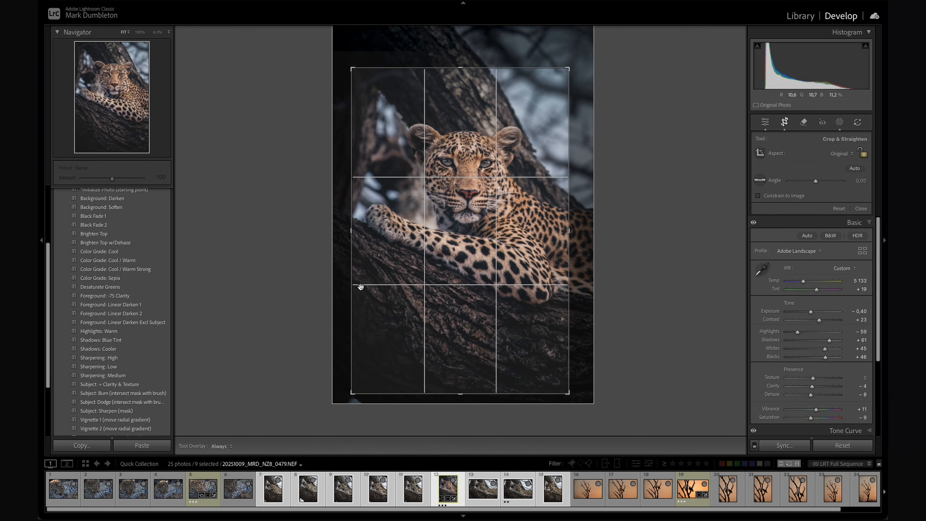
Compare the before and after versions of the tree leopard portrait, checking the sky, face, paw and bark.
key("backslash")
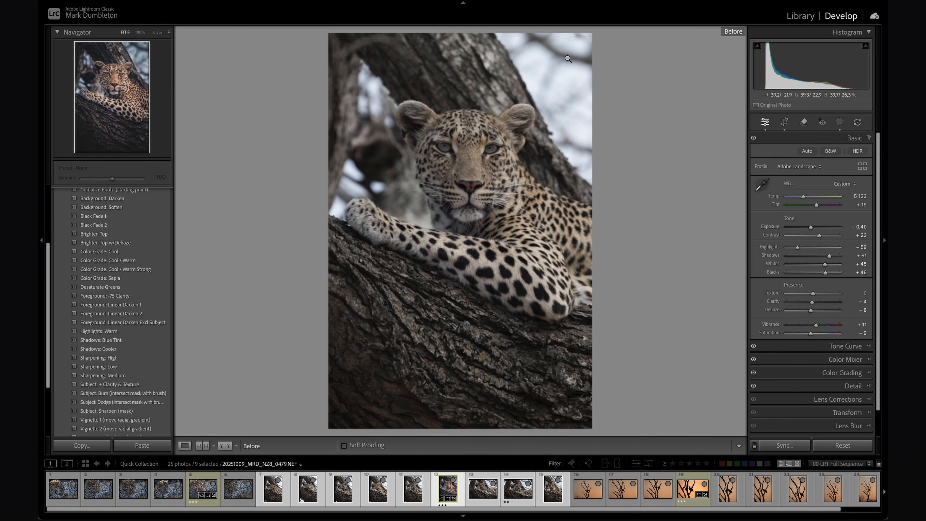
key("backslash")
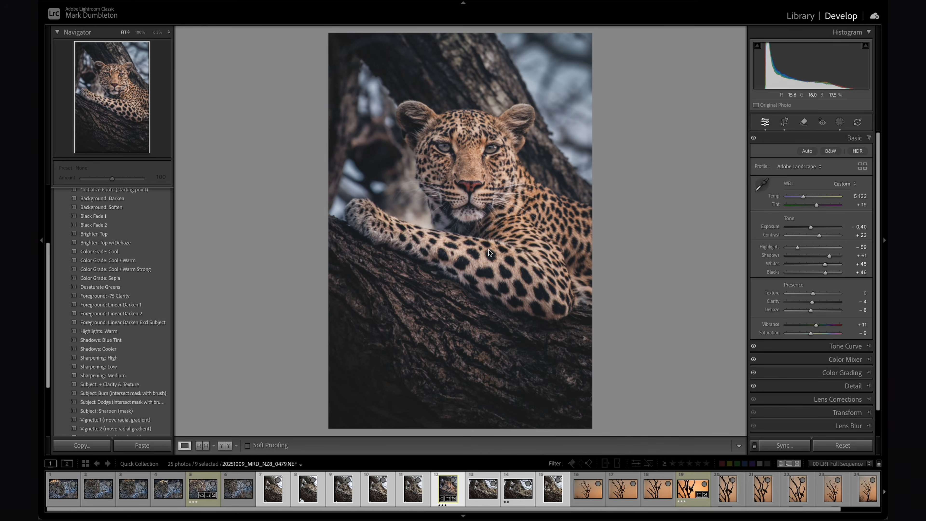
key("backslash")
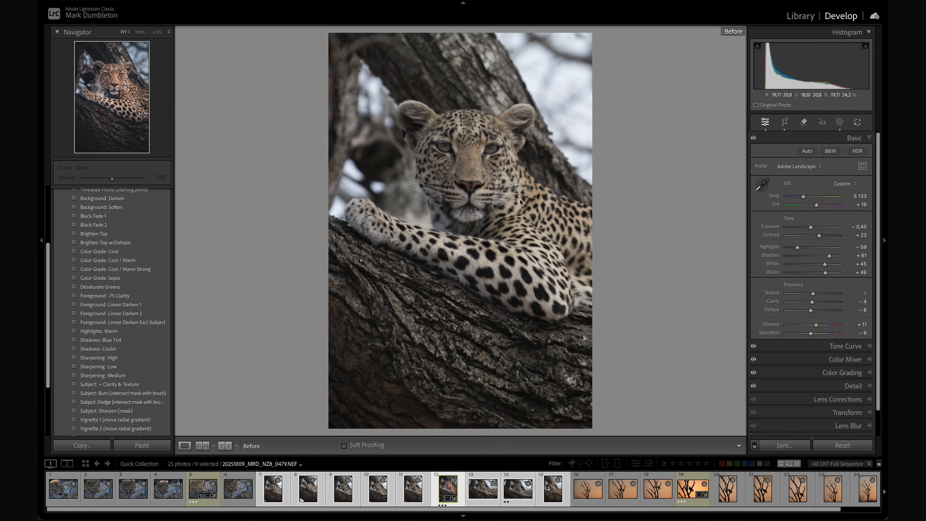
key("backslash")
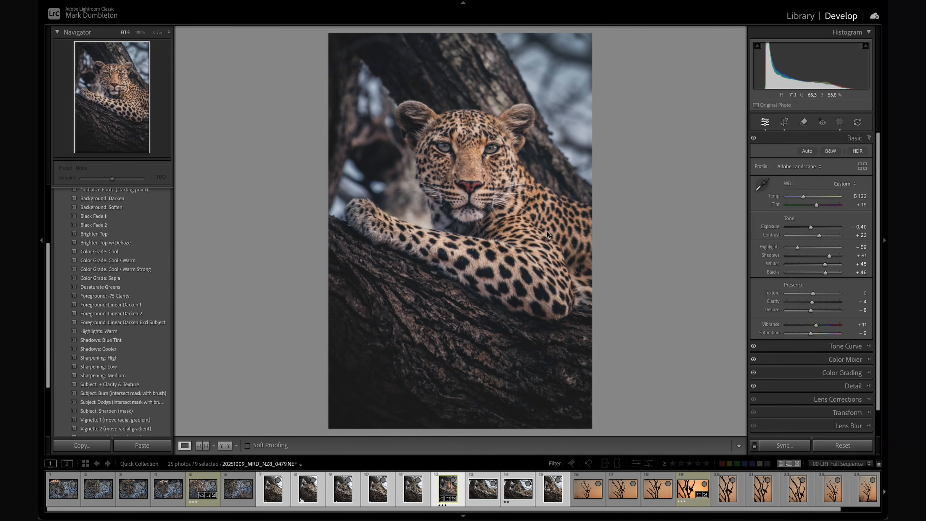
key("backslash")
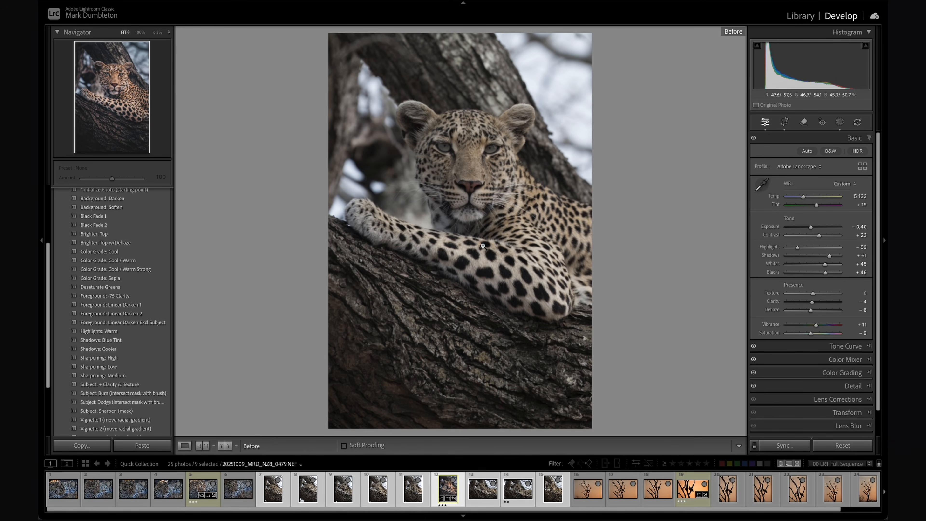
key("backslash")
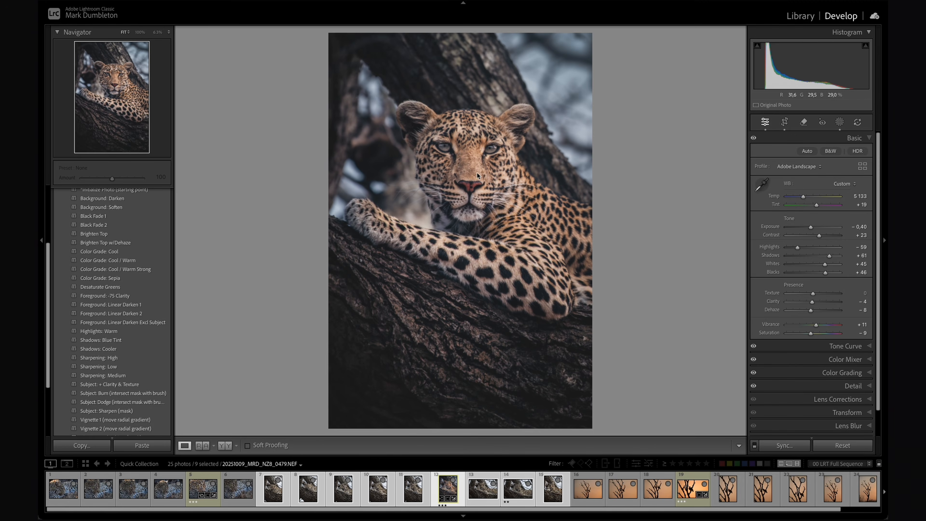
key("backslash")
key("backslash")
key("backslash")
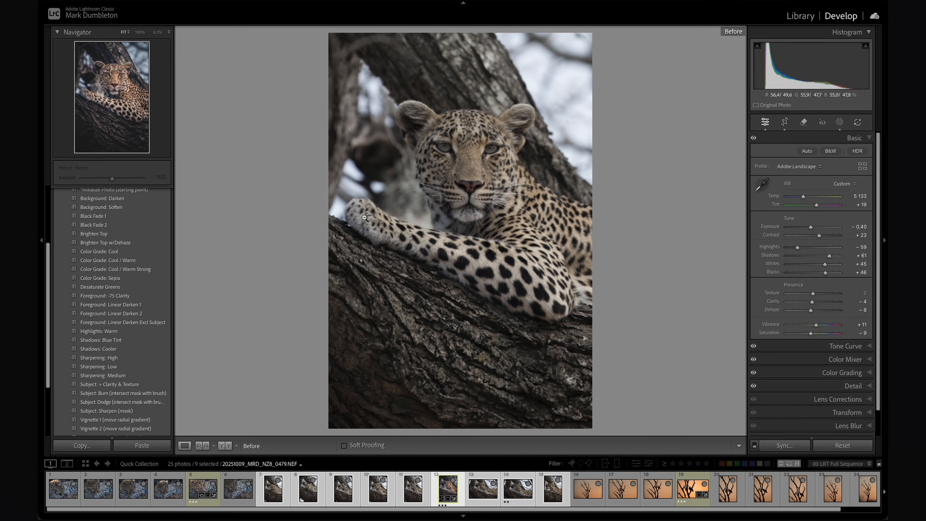
key("backslash")
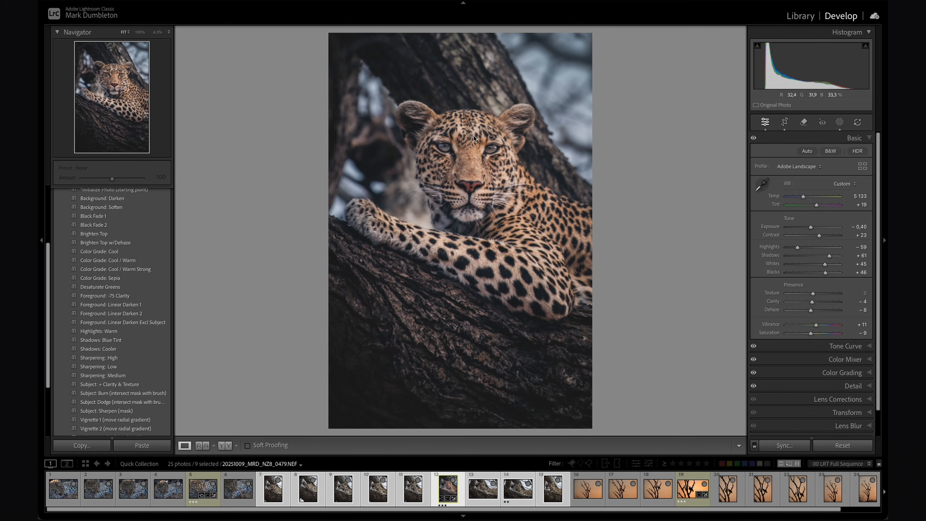
key("backslash")
key("backslash")
key("backslash")
key("backslash")
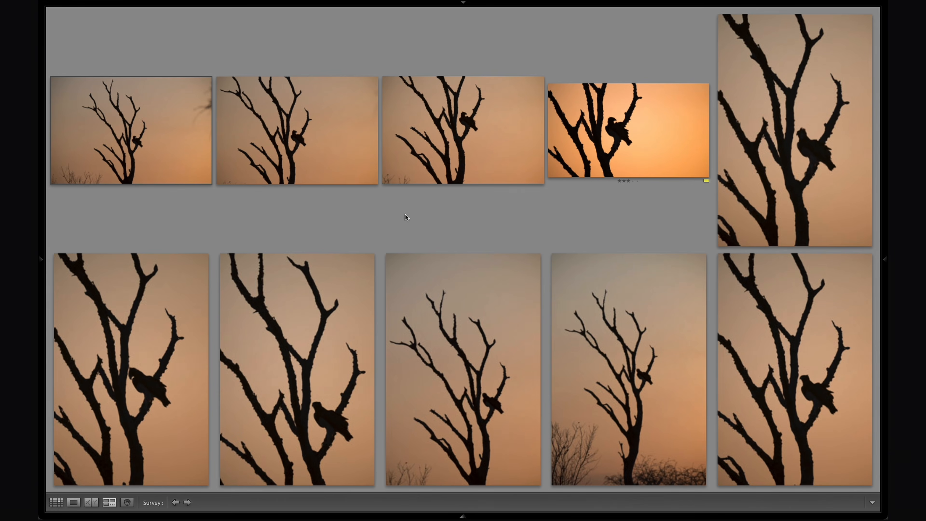
Examine the surveyed bird-in-tree silhouettes one by one, comparing the horizontal and upright compositions, branch placement and bushes at the base.
mouse_move(141, 129)
left_click(295, 137)
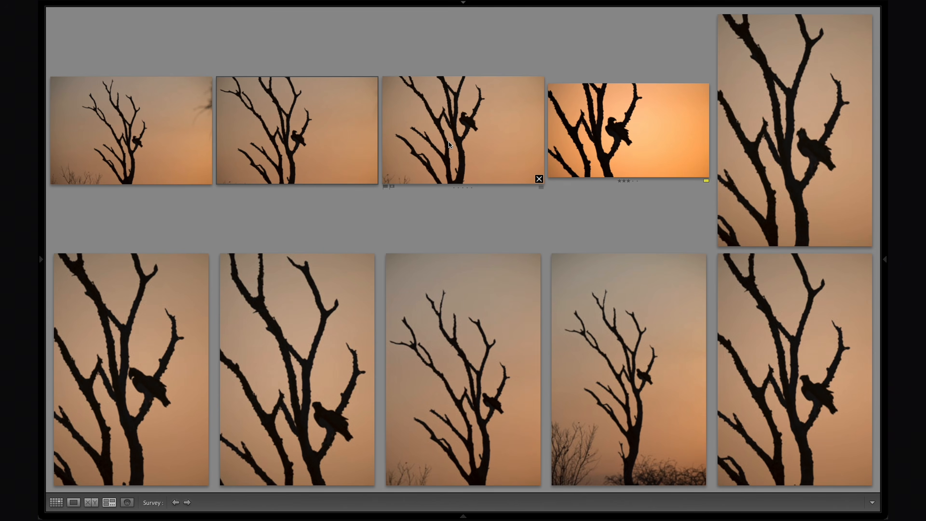
left_click(485, 125)
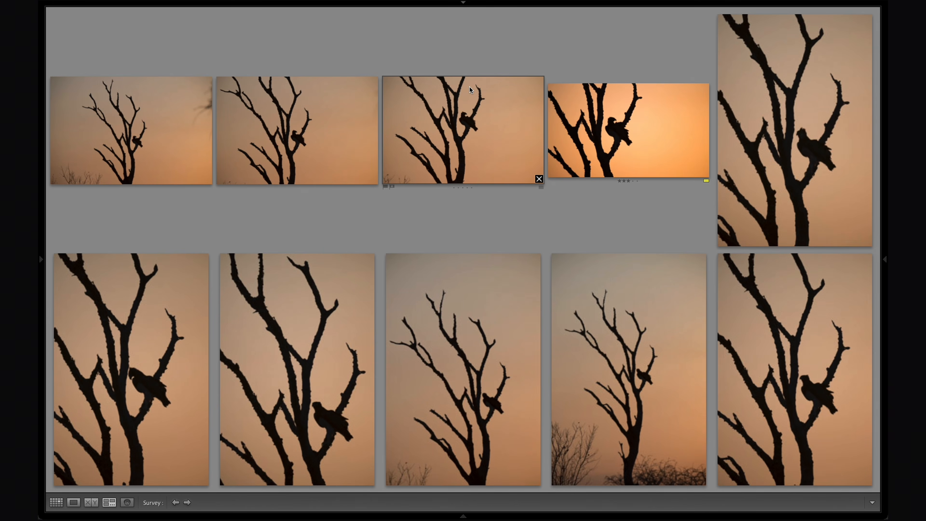
left_click(625, 136)
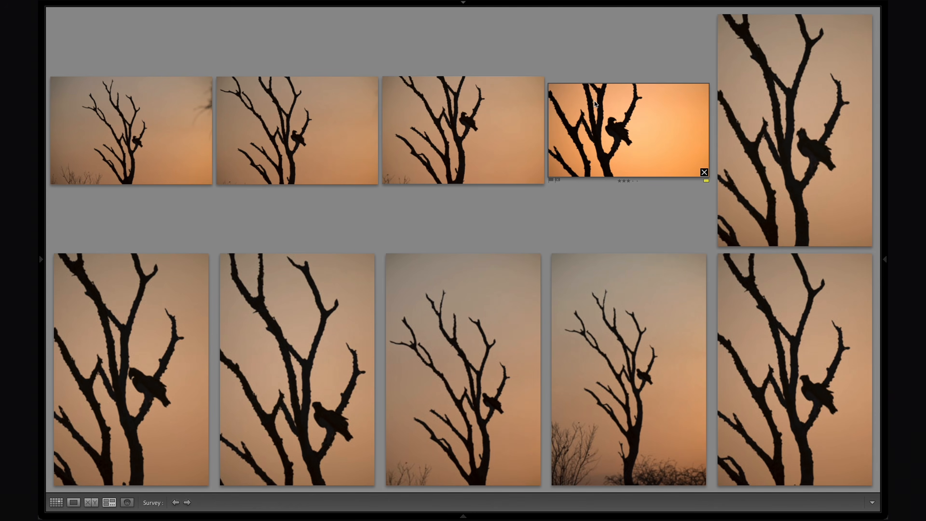
left_click(821, 140)
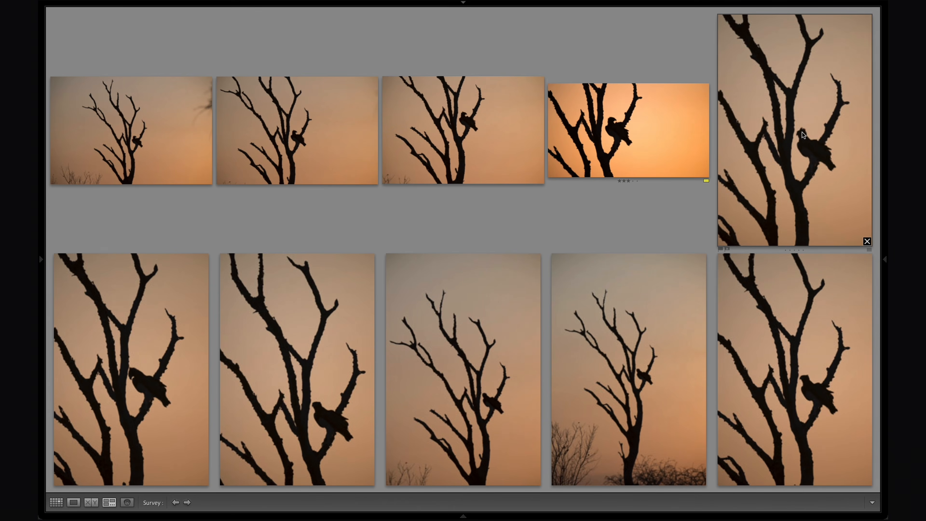
left_click(150, 377)
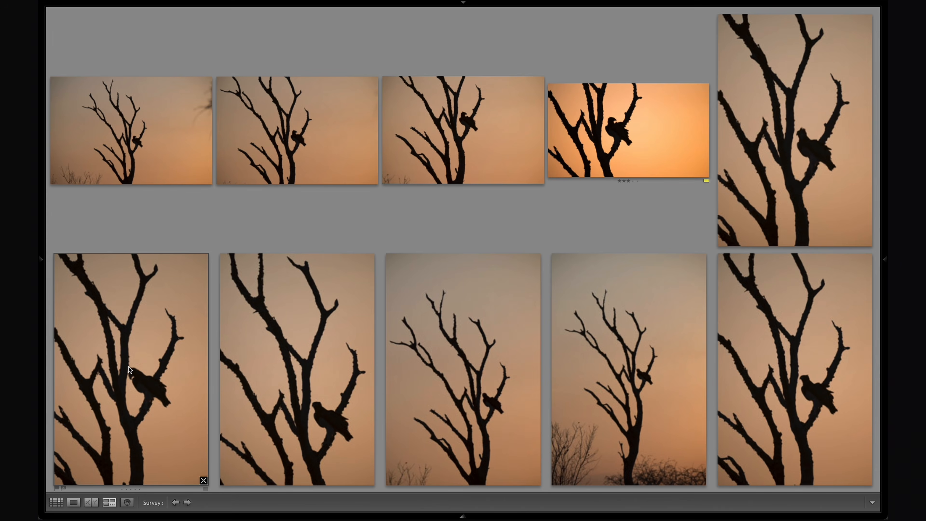
left_click(327, 437)
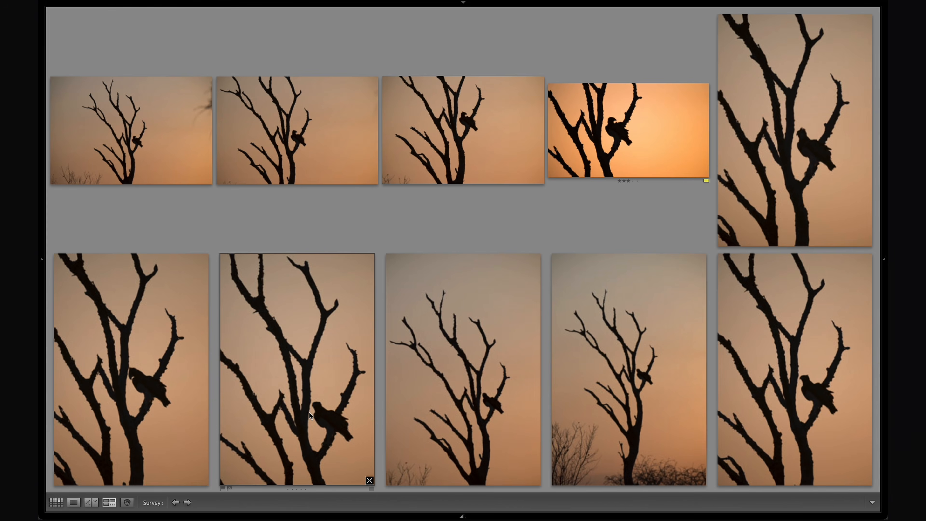
left_click(478, 376)
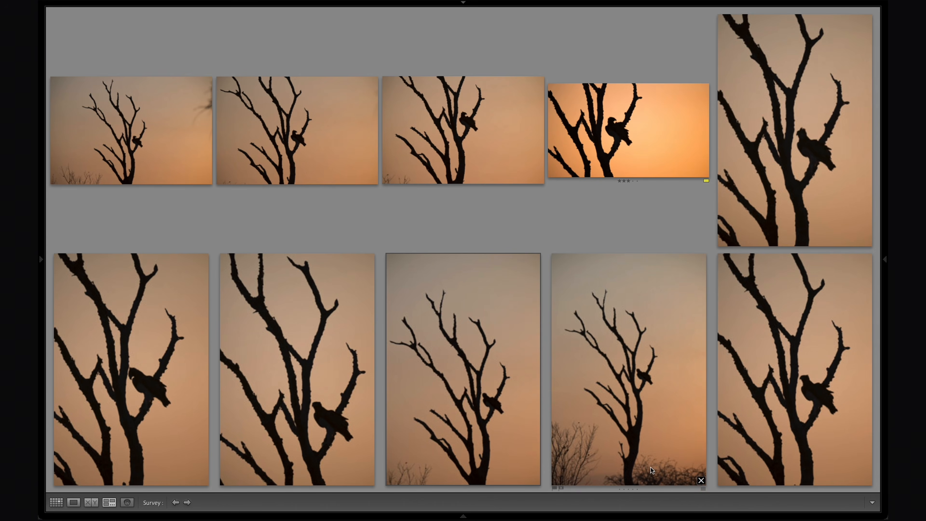
left_click(792, 354)
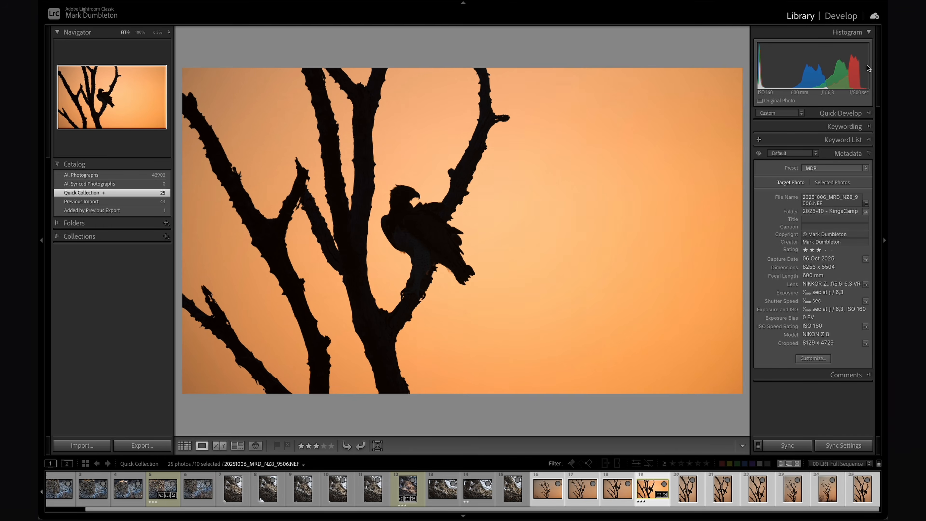
Open the yellow-labelled bird silhouette in Develop with its crop overlay, and adjust the crop's upper edge to leave slightly more room above the bird.
key("d")
key("r")
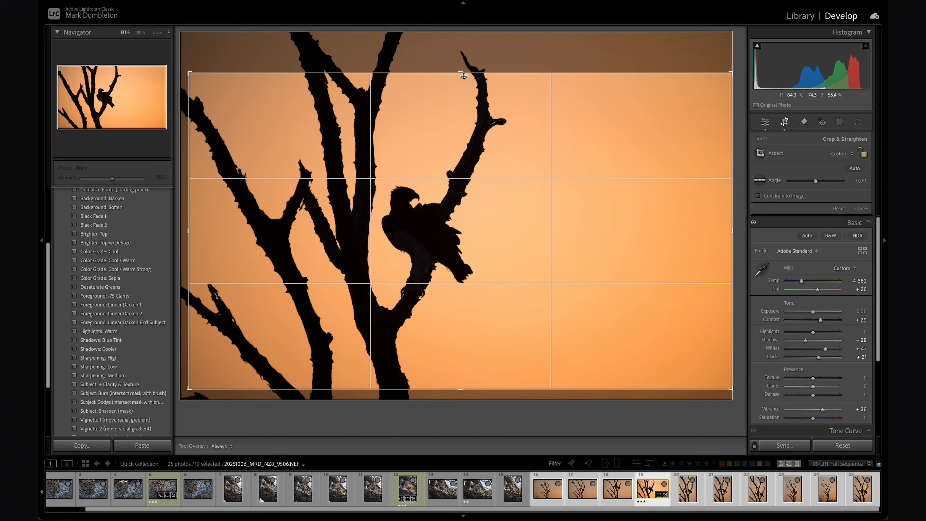
left_click_drag(462, 71, 463, 56)
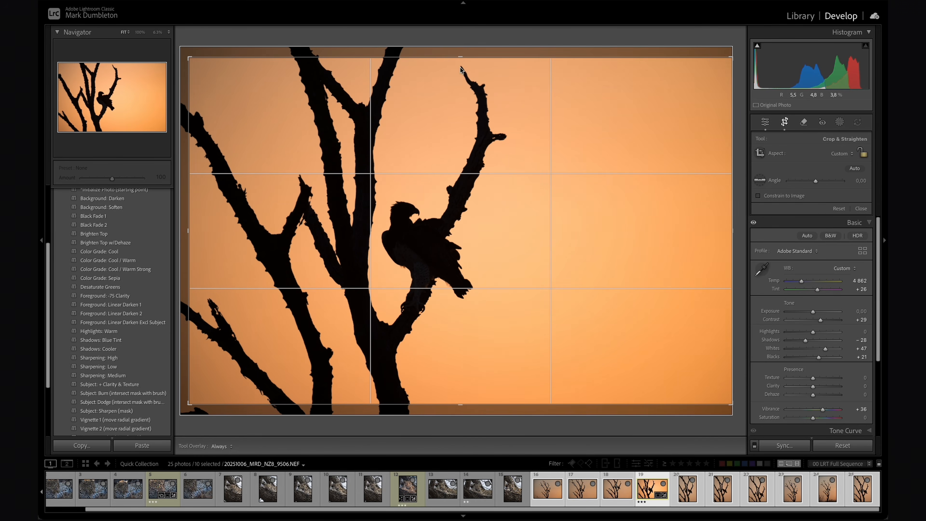
left_click_drag(462, 58, 461, 69)
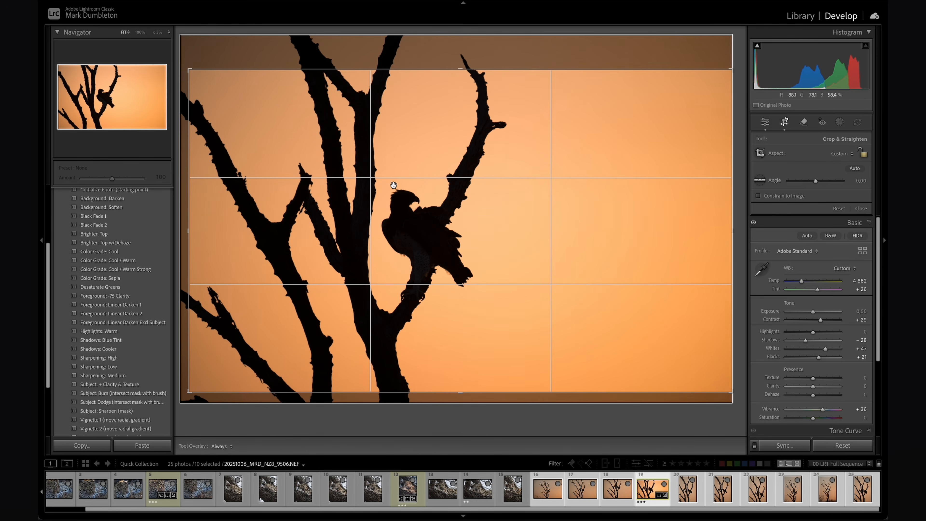
Try a tighter crop on the tree side of the bird photo, widen it back almost fully and apply the crop.
left_click_drag(189, 230, 211, 230)
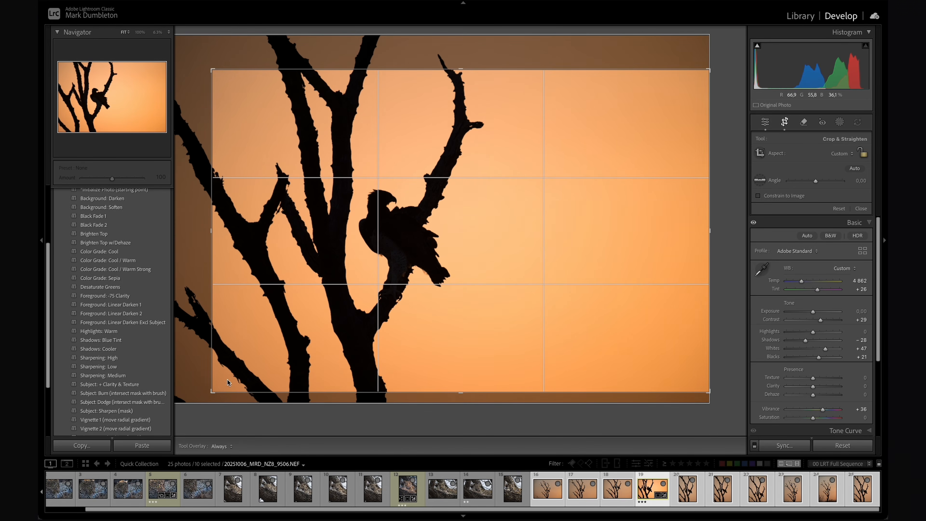
left_click_drag(212, 231, 190, 234)
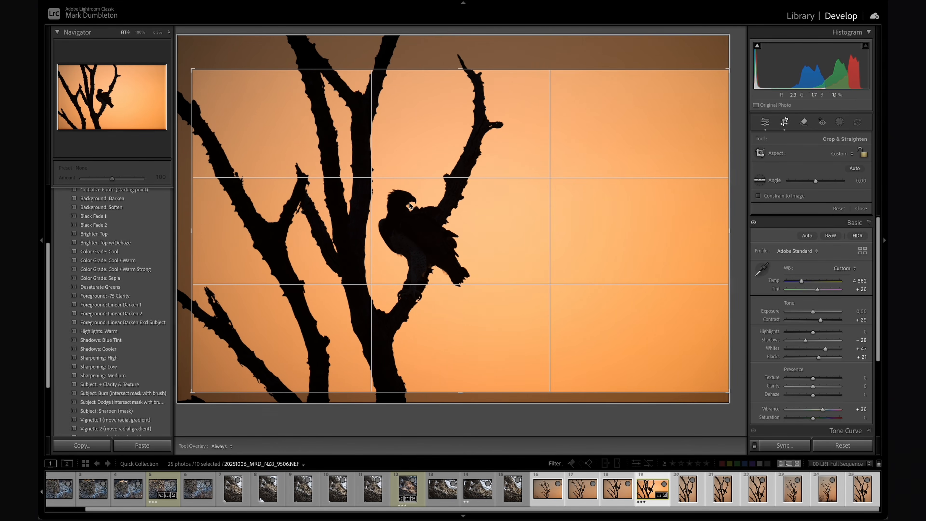
key("Return")
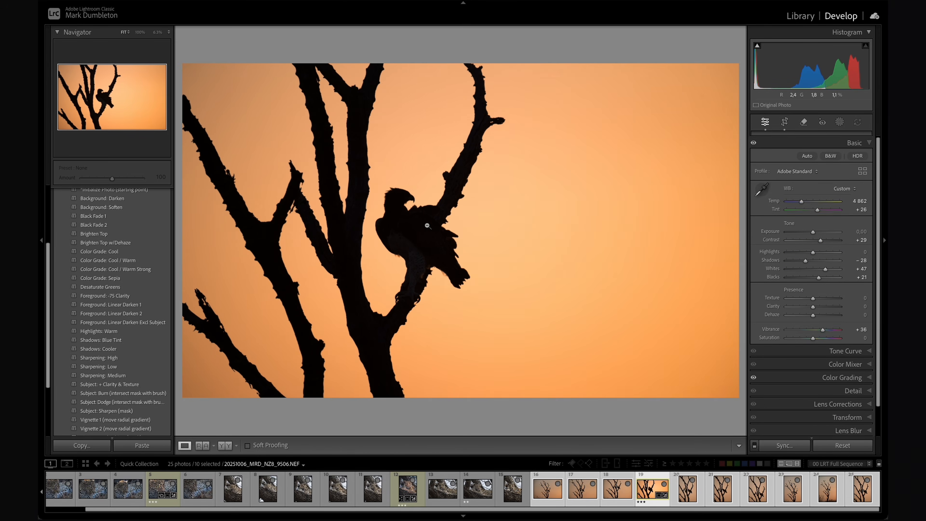
Compare the before and after versions of the bird silhouette, and test Shadows at +78 before undoing that change.
key("backslash")
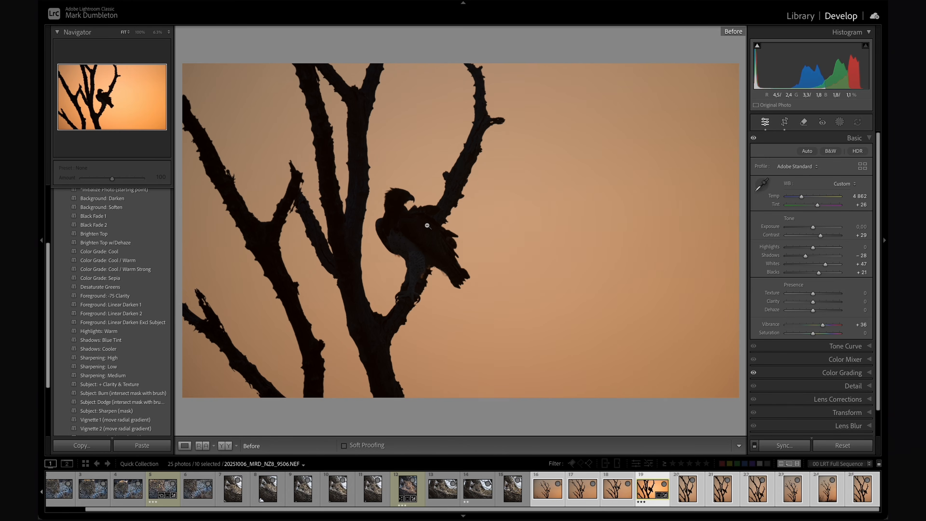
key("backslash")
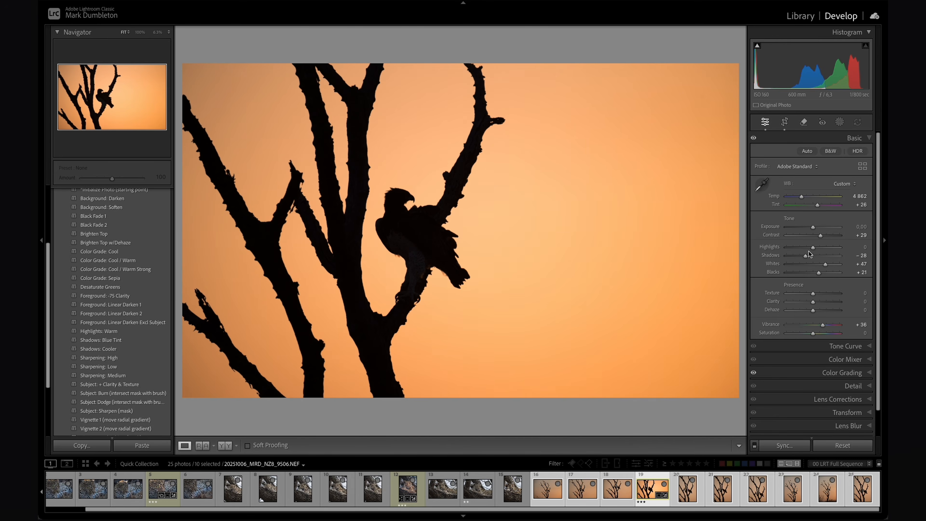
left_click_drag(805, 256, 835, 255)
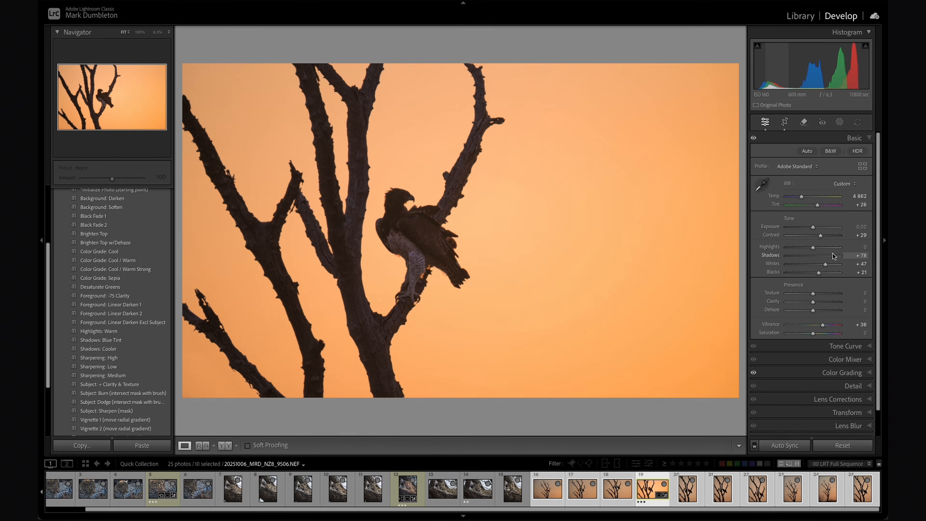
key("ctrl+z")
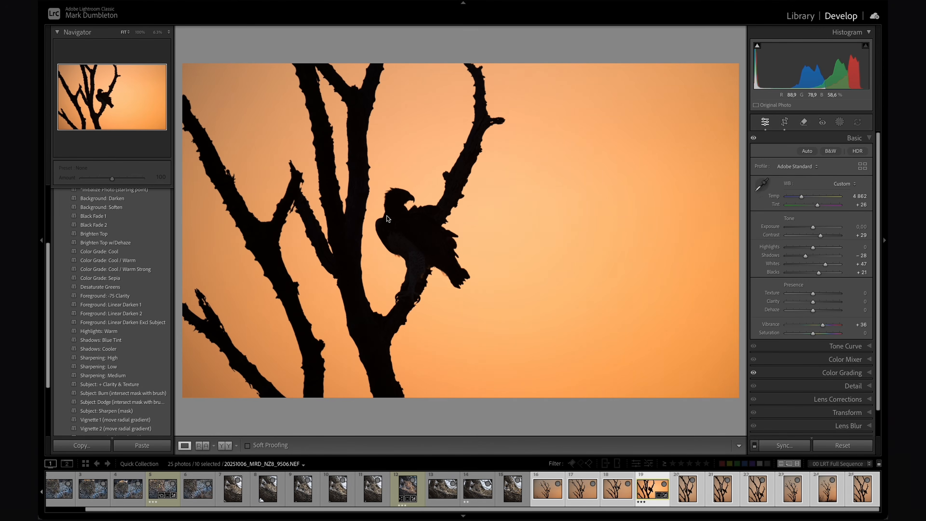